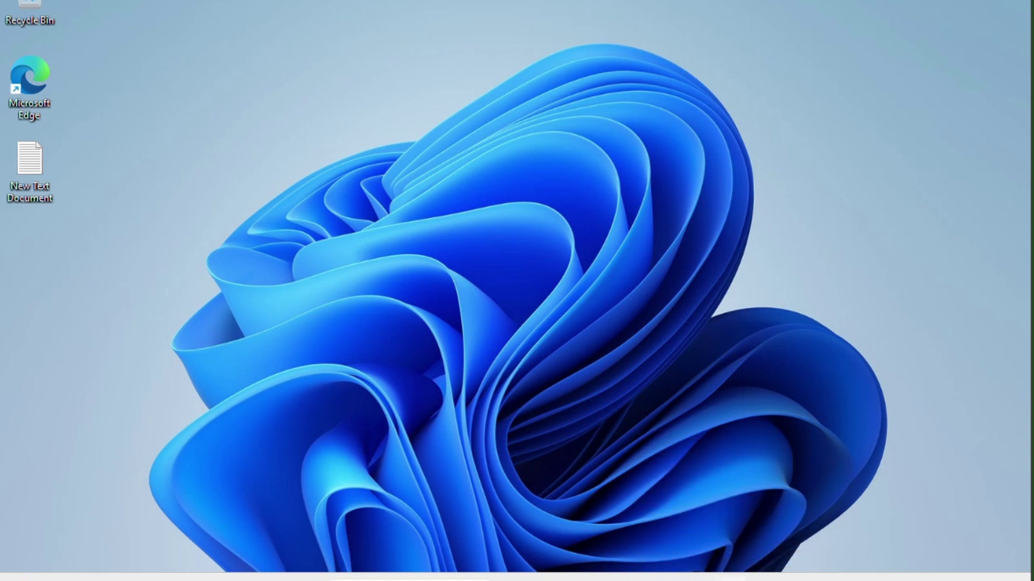
- Highlight the TPM 2.0 status phrase in the title and the three Step lines in the notes
left_click(160, 129)
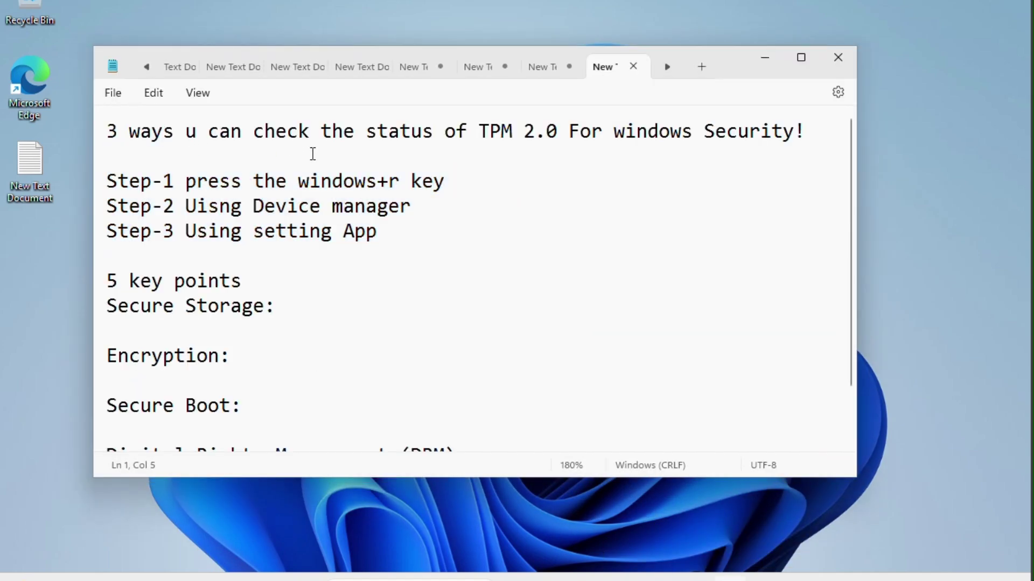
left_click_drag(344, 131, 575, 140)
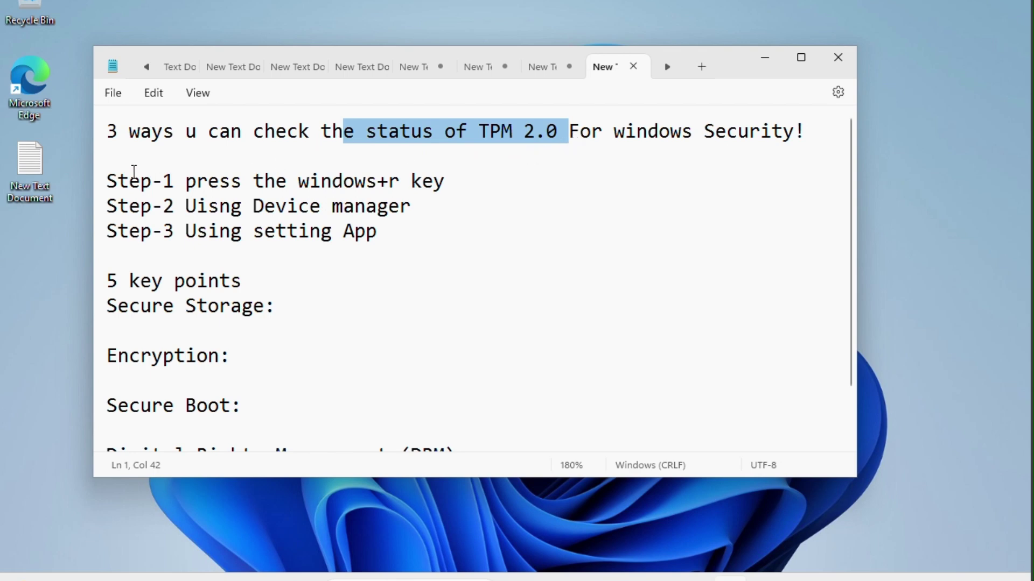
left_click_drag(104, 163, 231, 243)
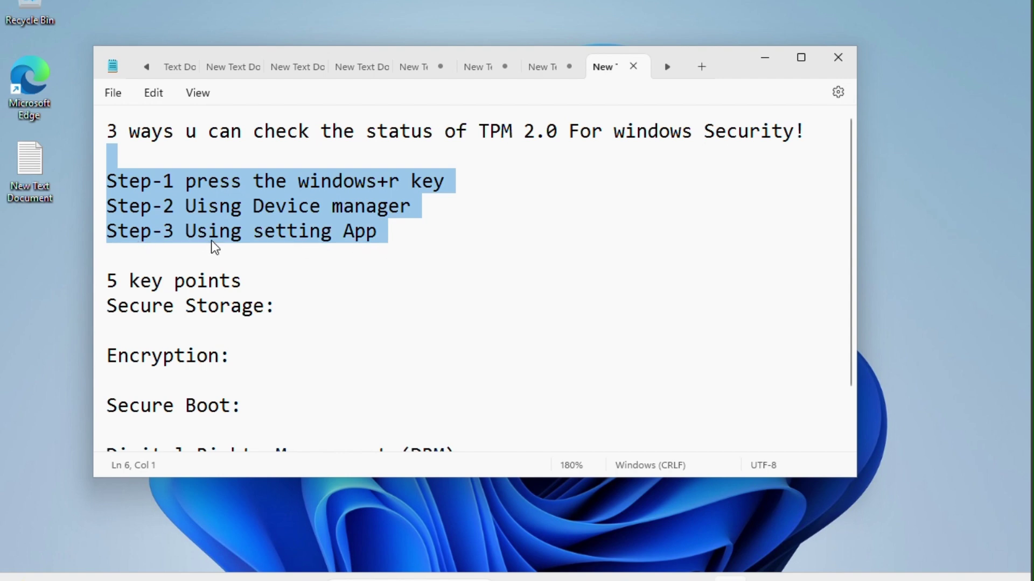
left_click(264, 242)
- Highlight the whole title line and the Step-1 line, then minimize Notepad
left_click_drag(102, 136, 350, 153)
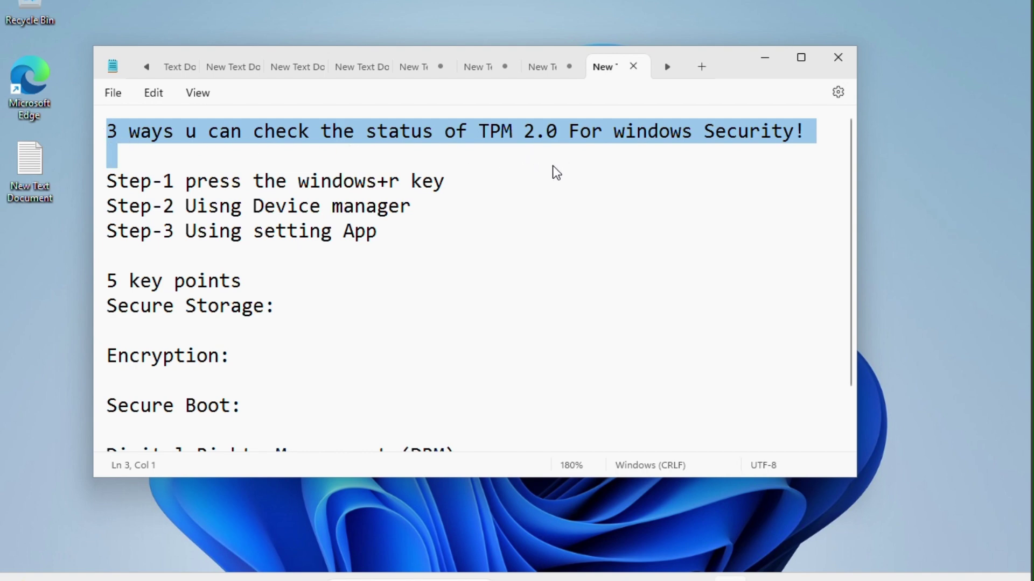
left_click(516, 189)
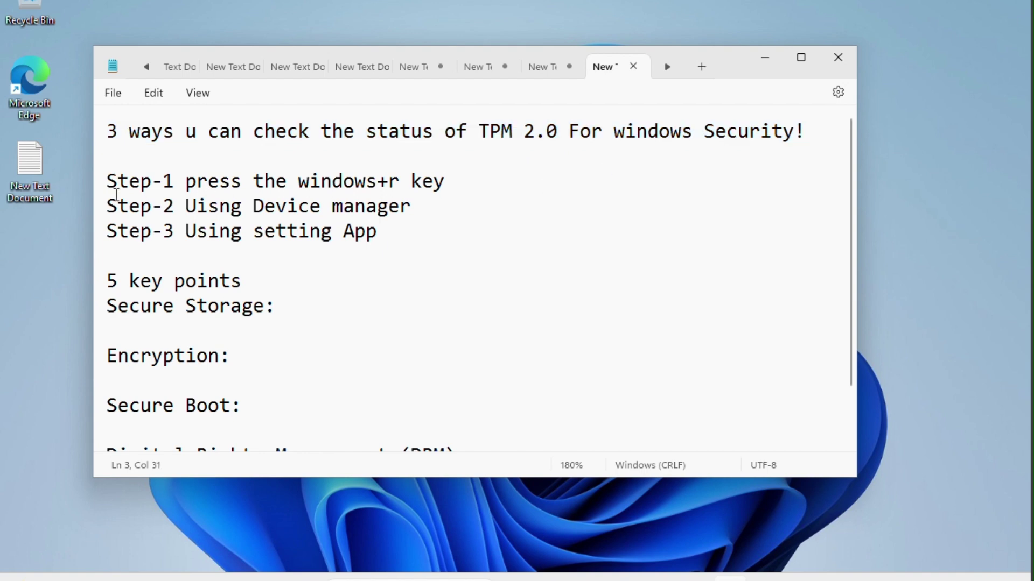
triple_click(108, 181)
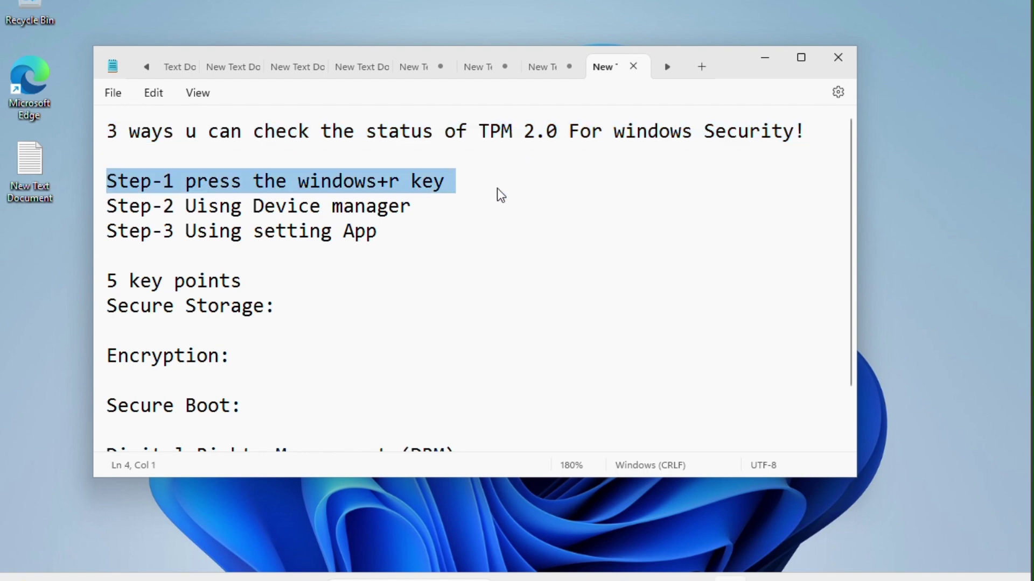
left_click(764, 58)
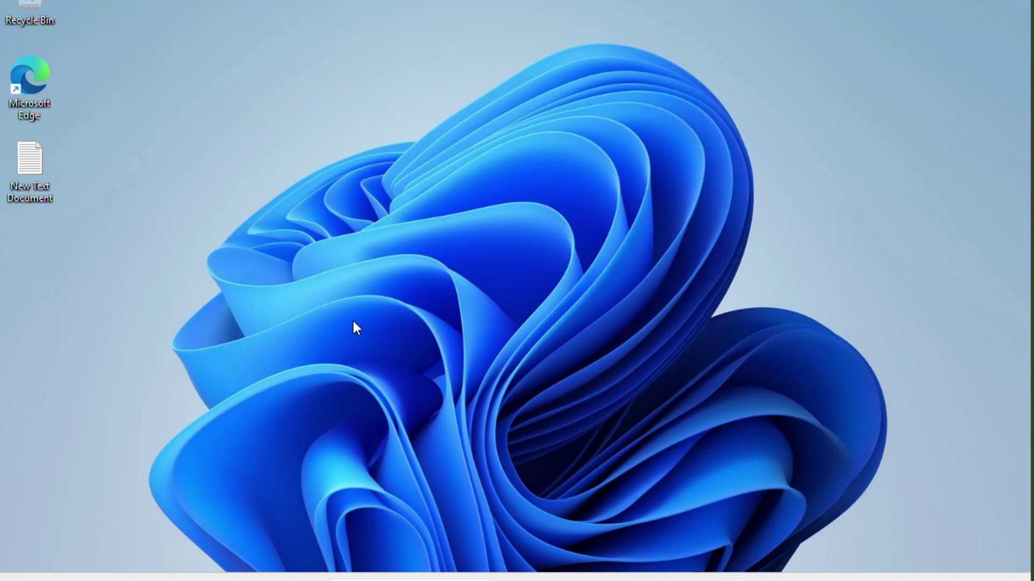
key("super+r")
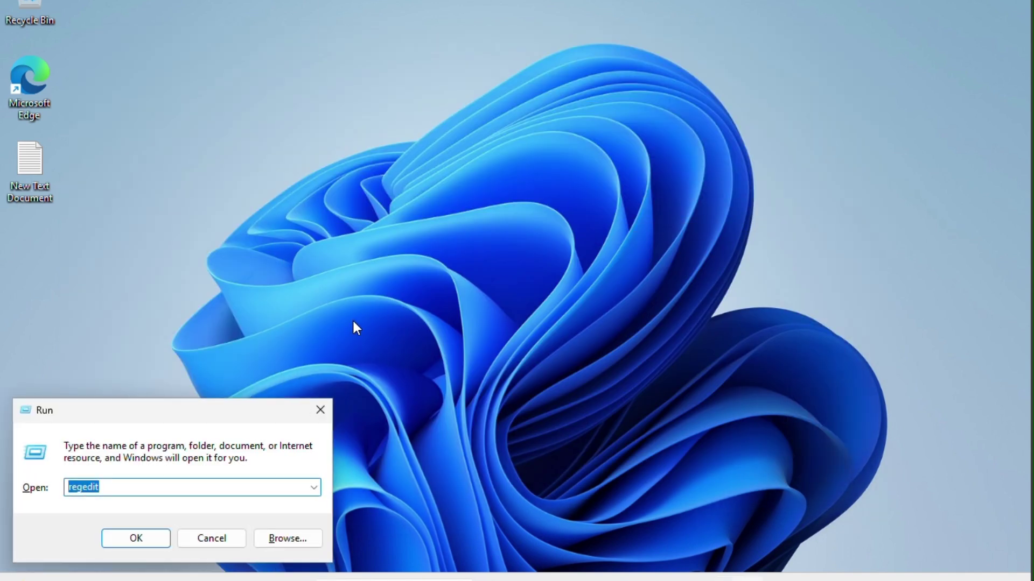
key("BackSpace")
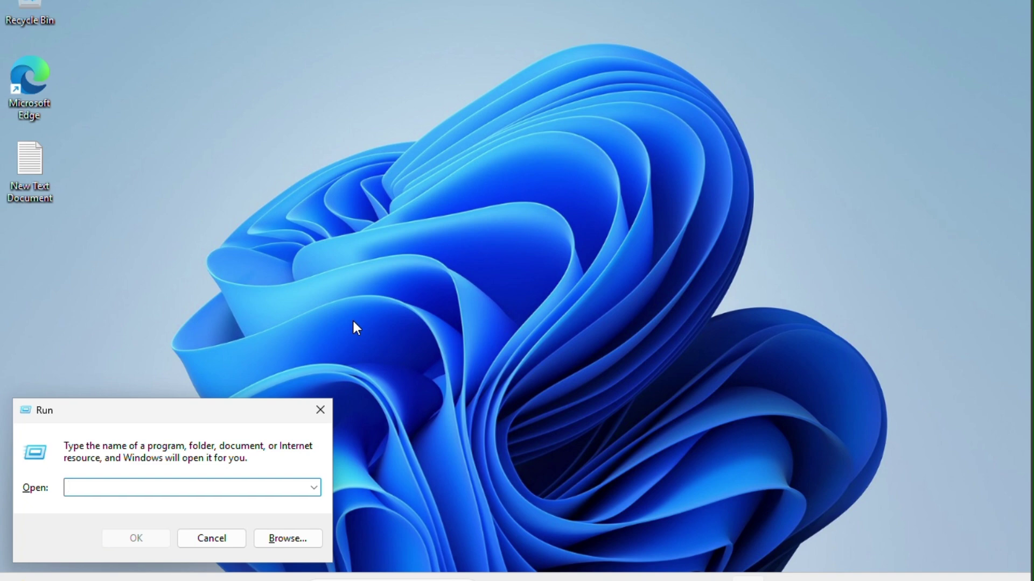
type("tpm.")
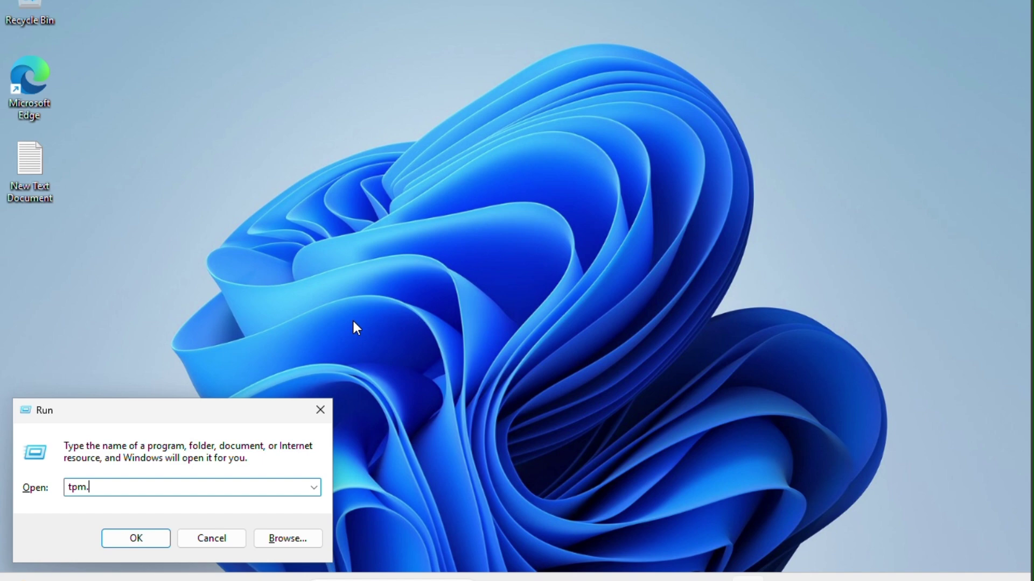
type("msc")
left_click(121, 539)
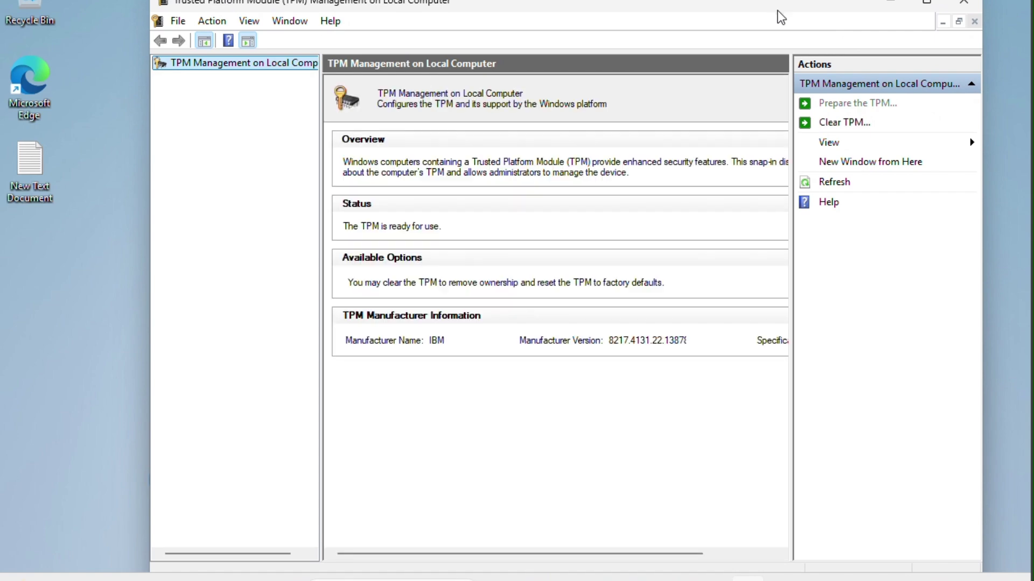
left_click(926, 2)
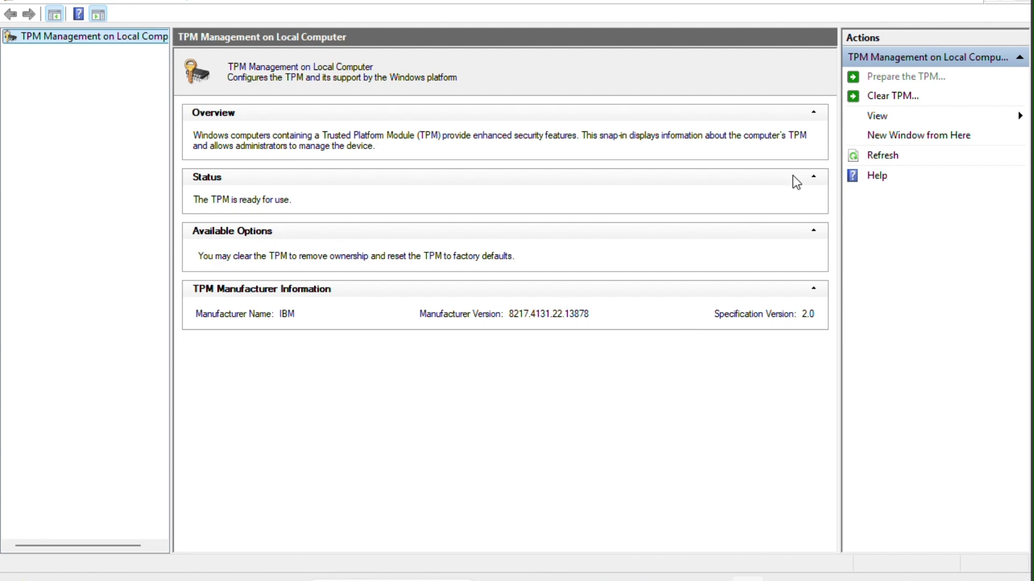
- Close TPM Management, highlight the Step-2 Device Manager line in the notes, then minimize them
left_click(1017, 2)
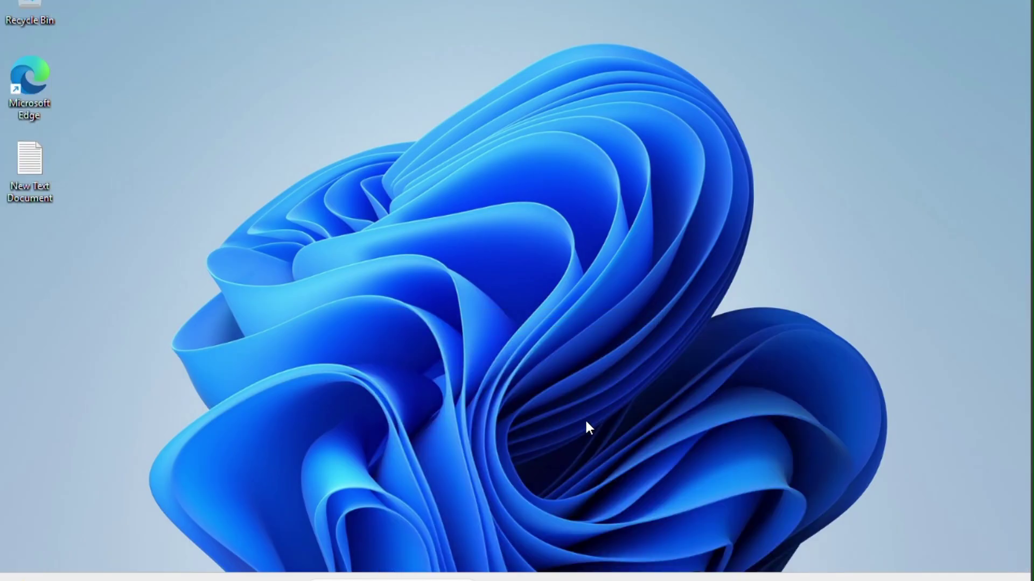
key("alt+Tab")
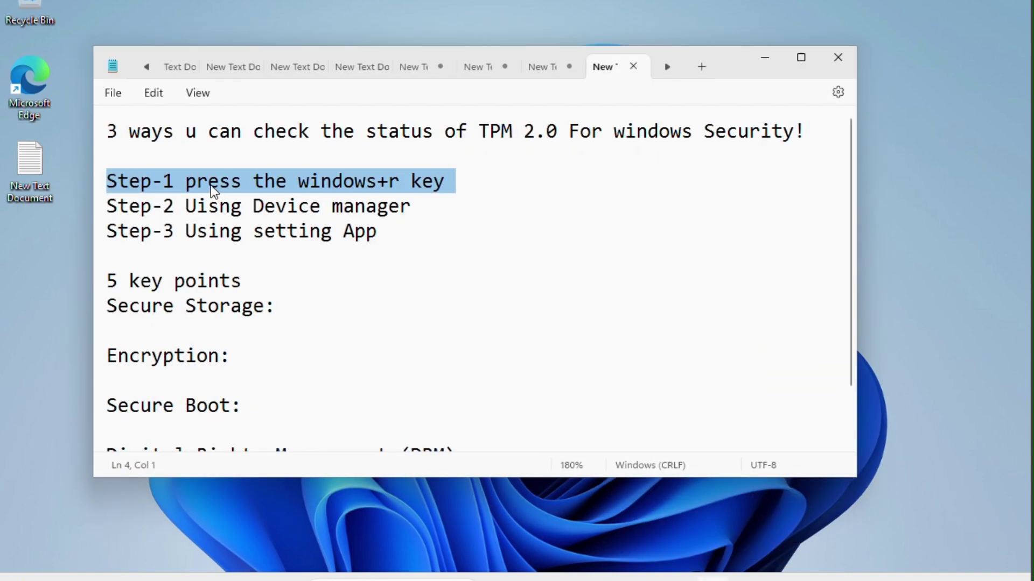
left_click(198, 206)
left_click_drag(108, 207, 445, 215)
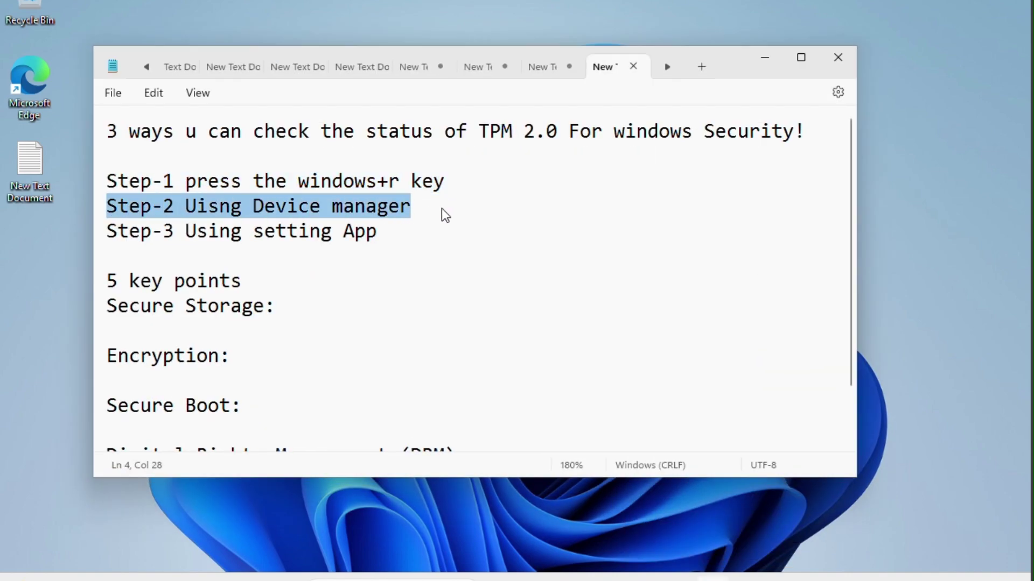
left_click(765, 59)
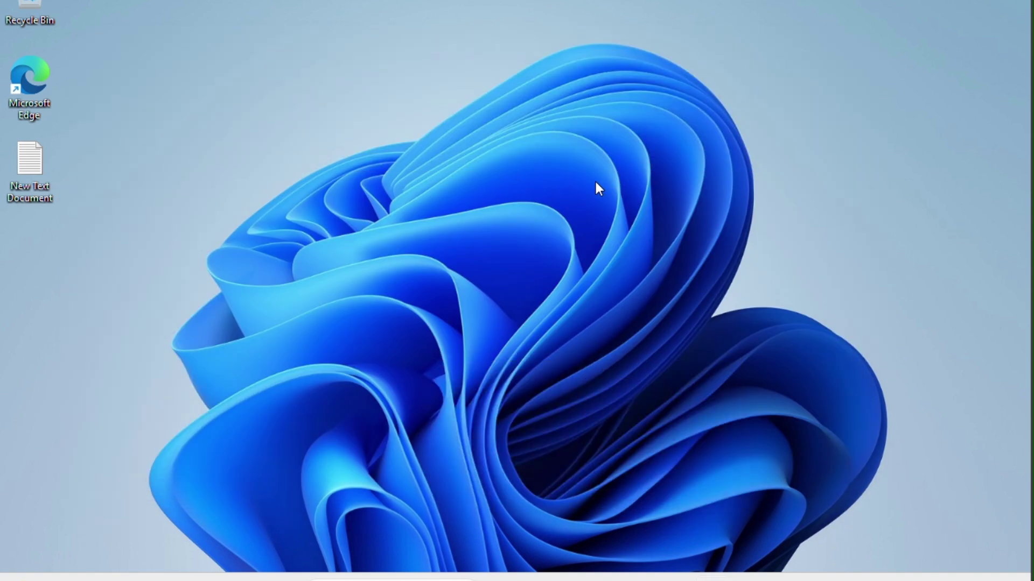
- Dismiss the Run box unused and bring up the Win+X quick-access menu
key("super+r")
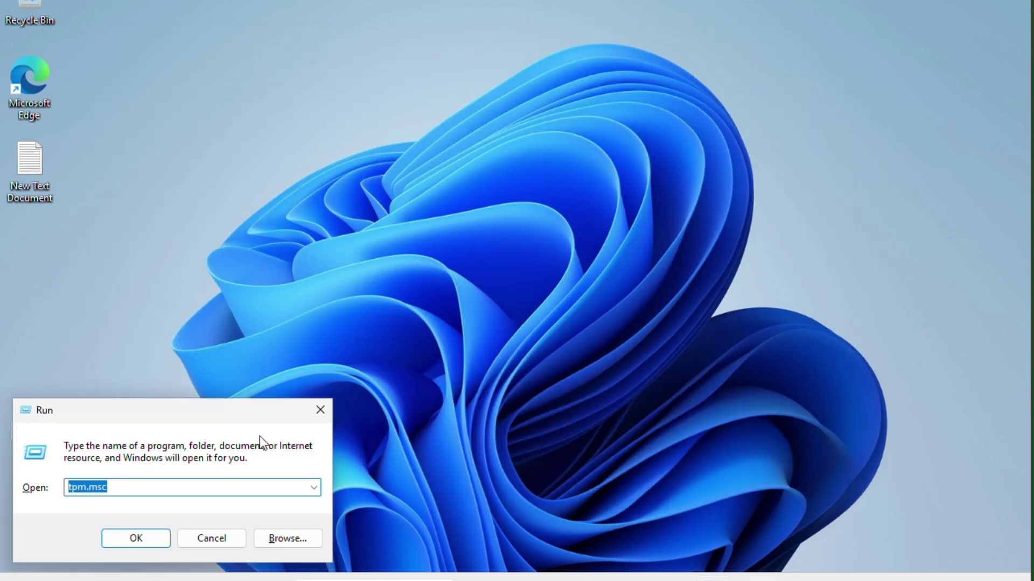
left_click(318, 411)
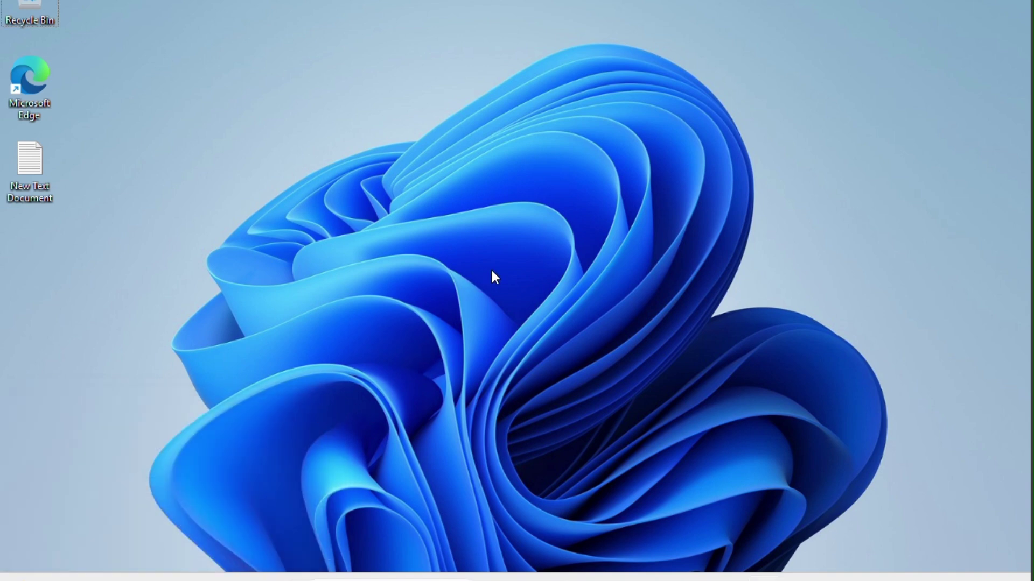
key("super+x")
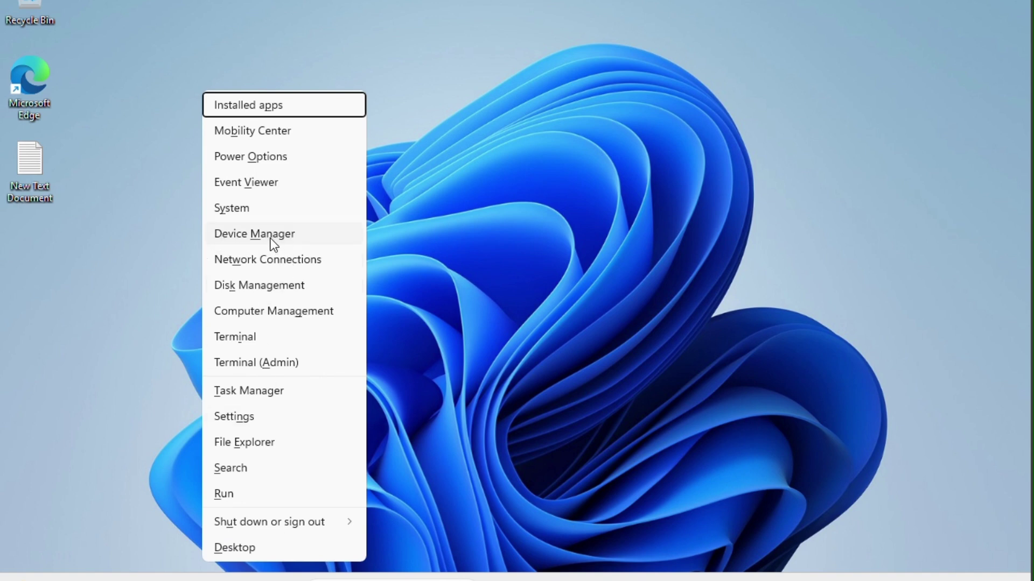
- Maximize Device Manager and confirm Trusted Platform Module 2.0 under Security devices reports working properly
left_click(270, 244)
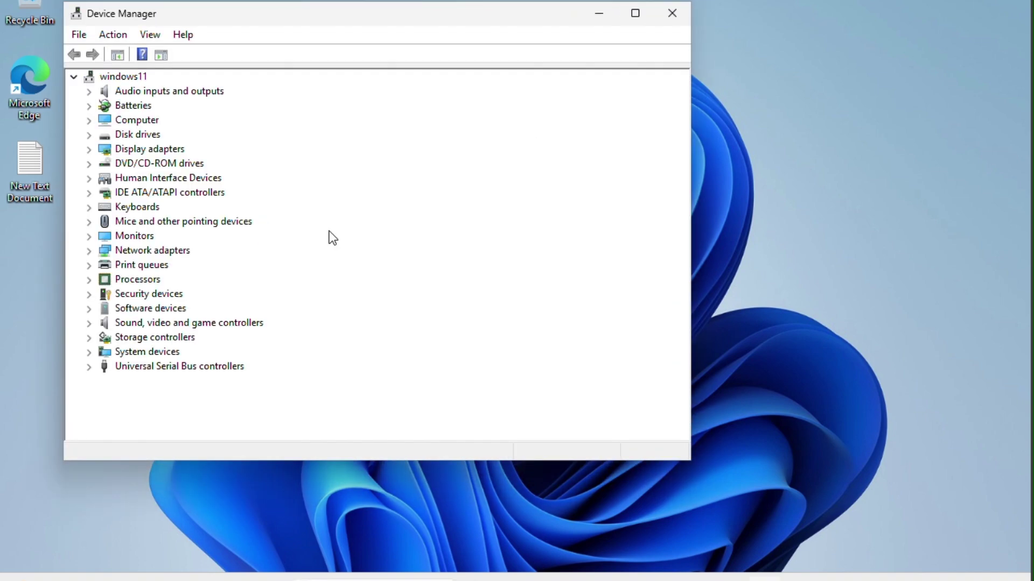
left_click(634, 14)
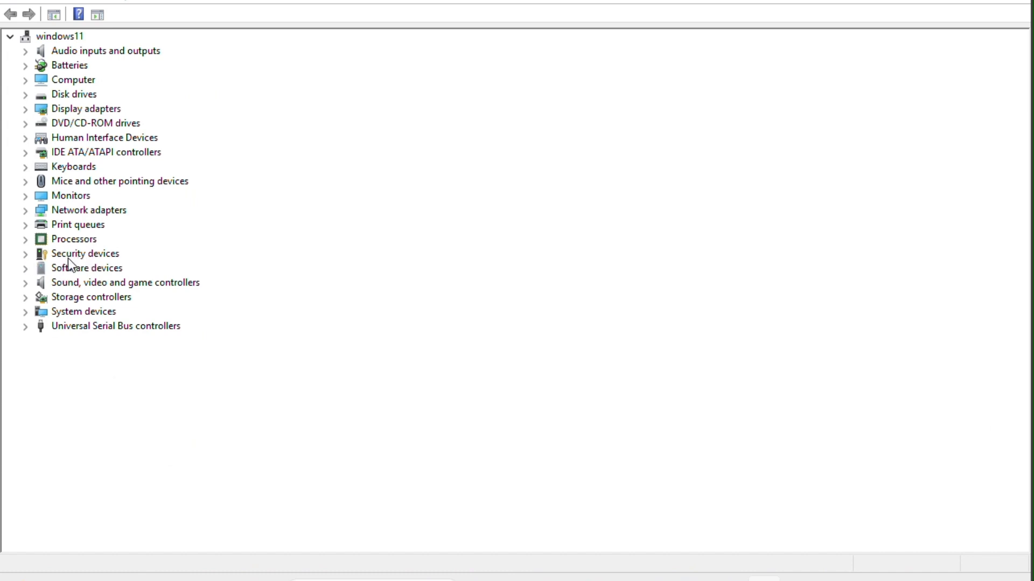
left_click(26, 254)
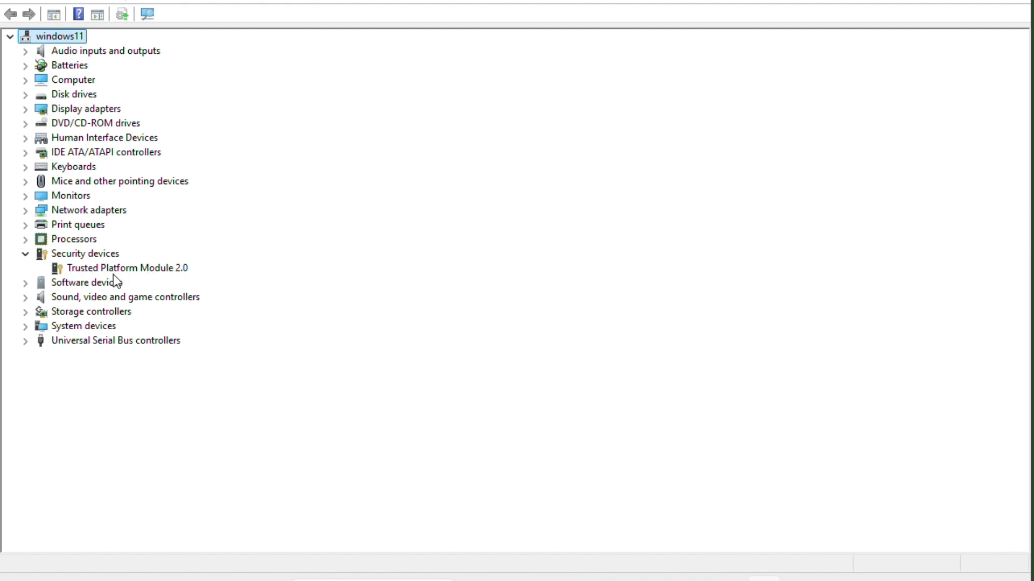
right_click(138, 273)
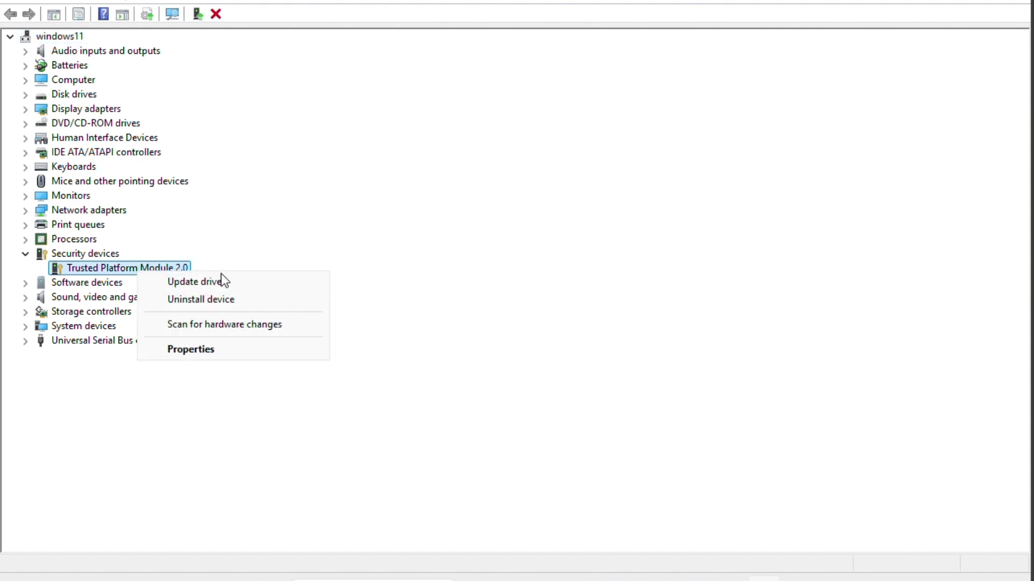
left_click(191, 350)
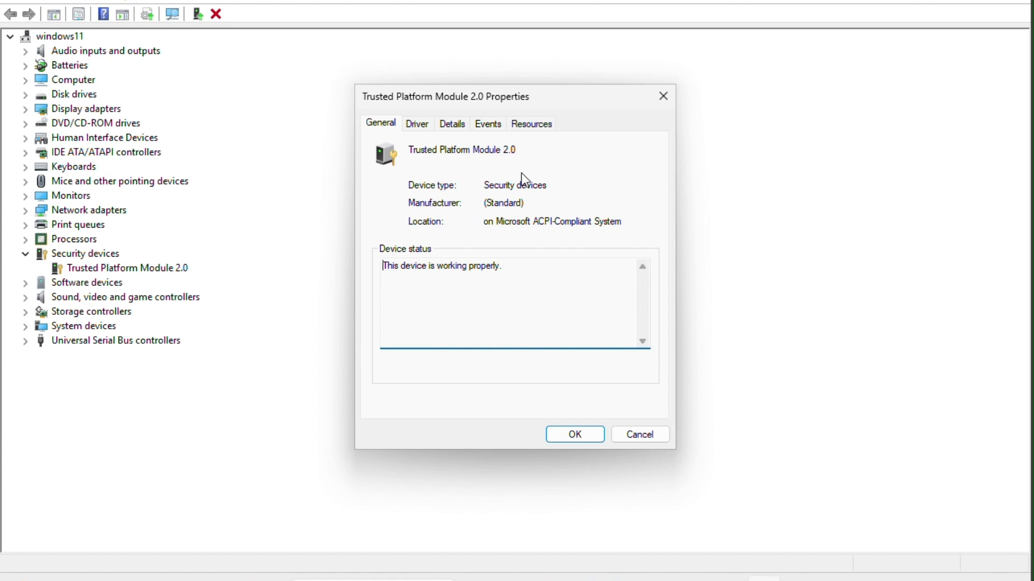
left_click(657, 99)
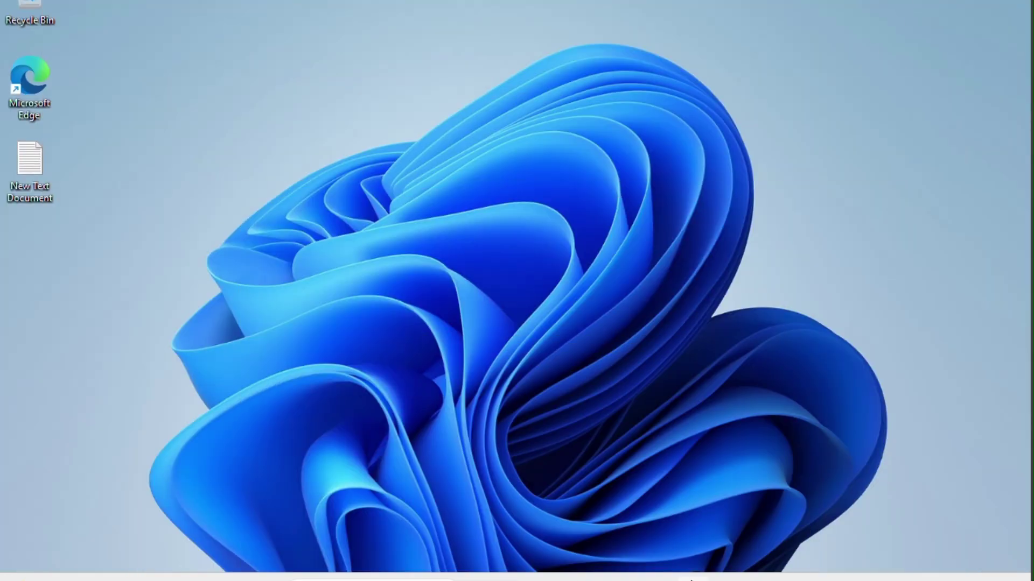
- Highlight the Step-3 'Using setting App' line in the notes, then minimize Notepad
left_click(695, 578)
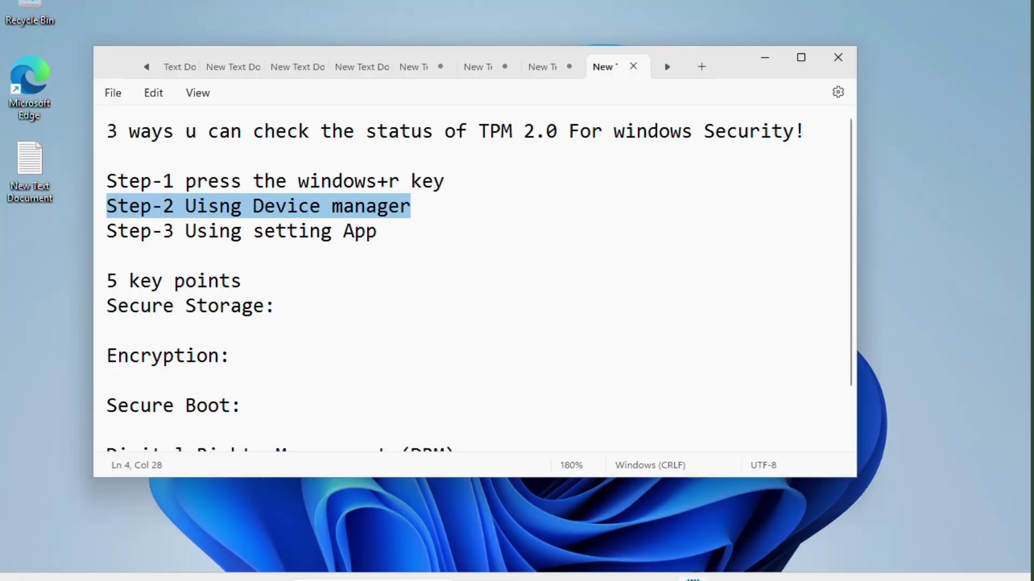
left_click(117, 249)
left_click_drag(110, 231, 440, 238)
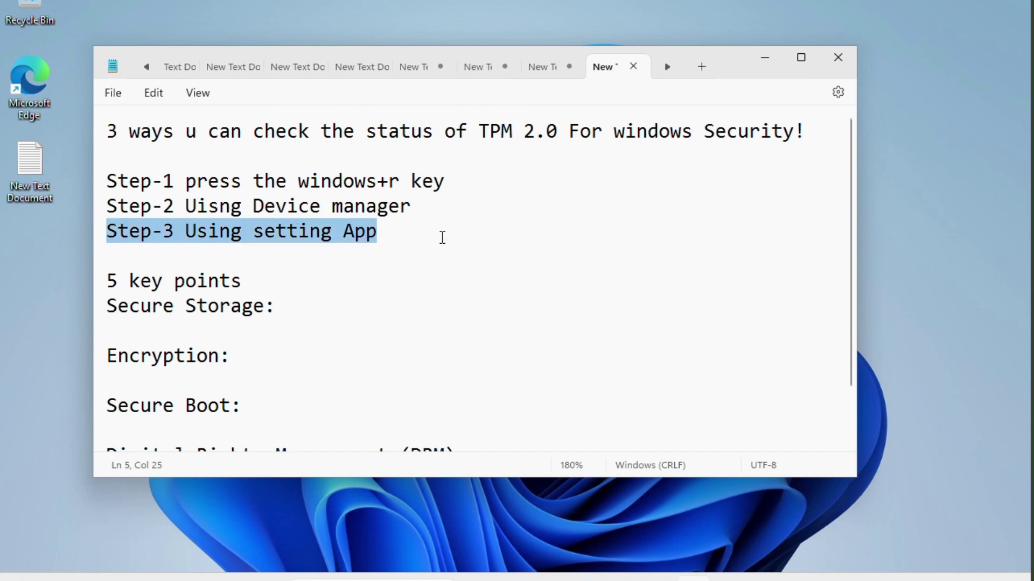
left_click(762, 60)
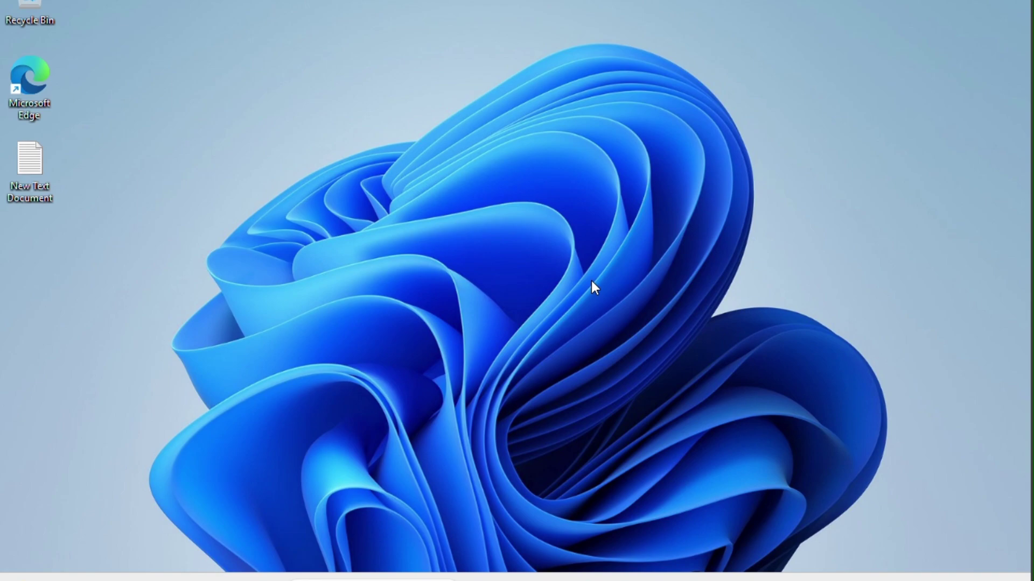
- Open Settings and go to Privacy & security > Windows Security
key("super+i")
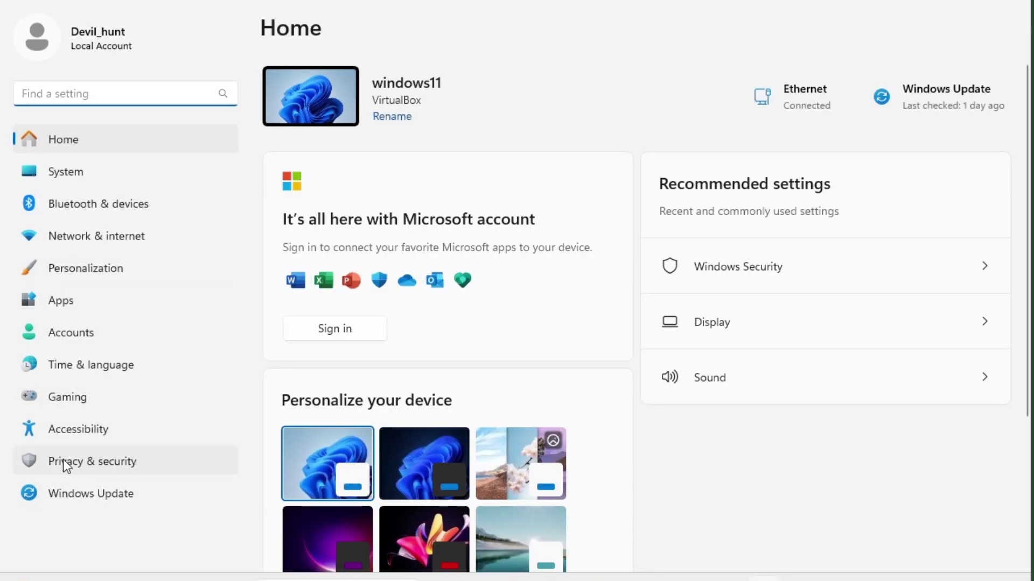
left_click(119, 464)
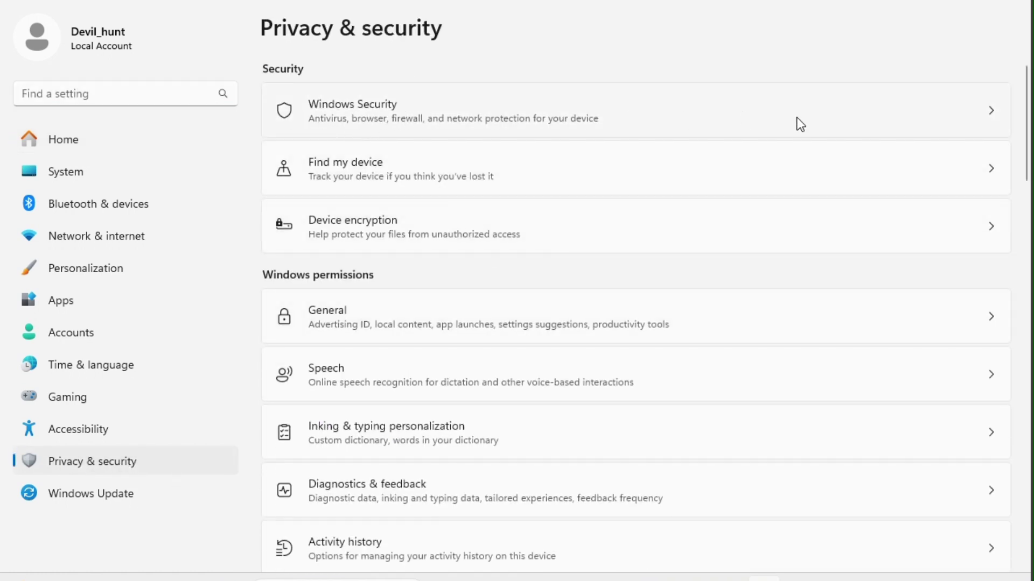
left_click(857, 114)
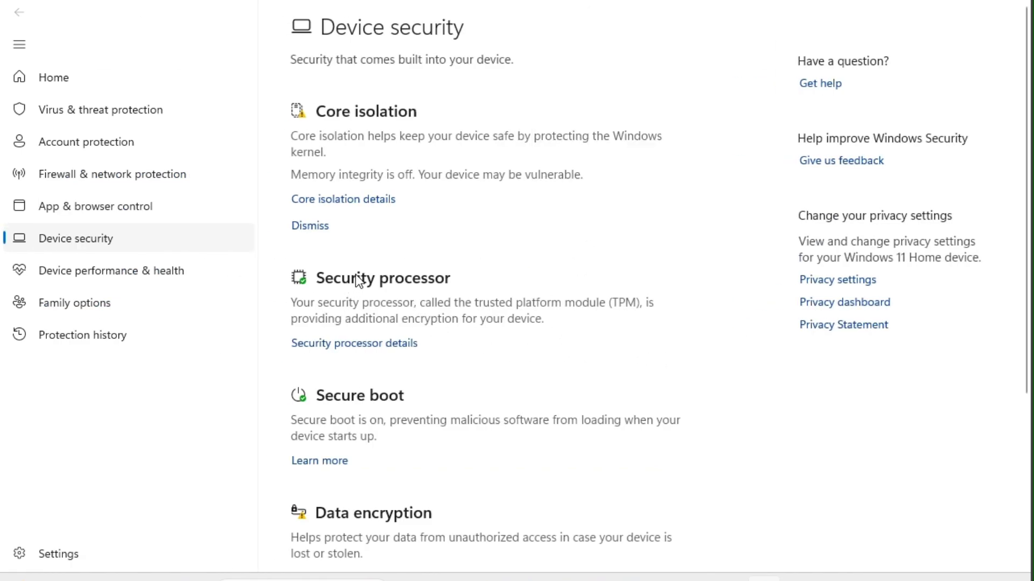
- View Security processor details showing TPM specification 2.0 with storage Ready, then close Windows Security
scroll(405, 220, "down", 2)
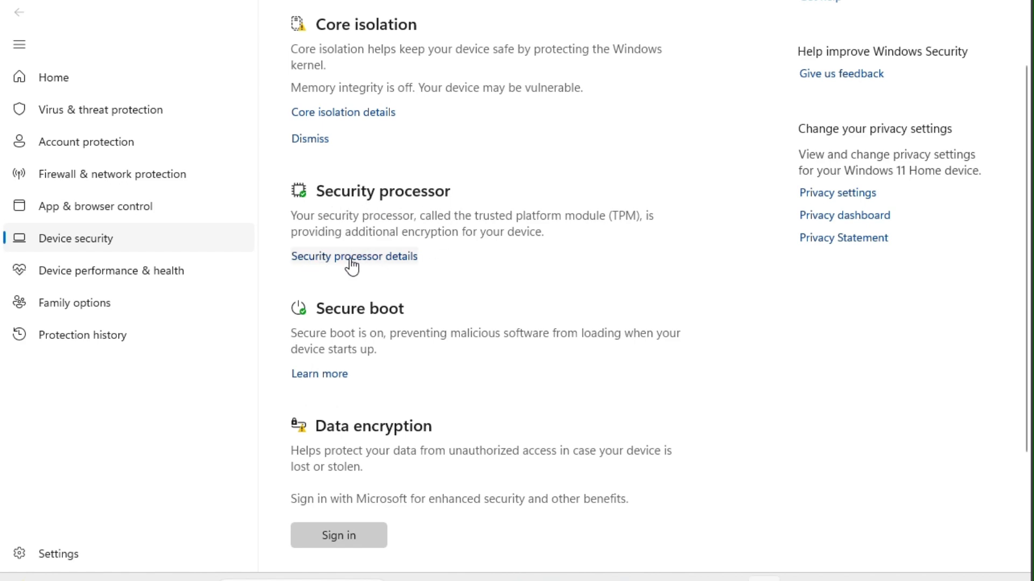
left_click(373, 260)
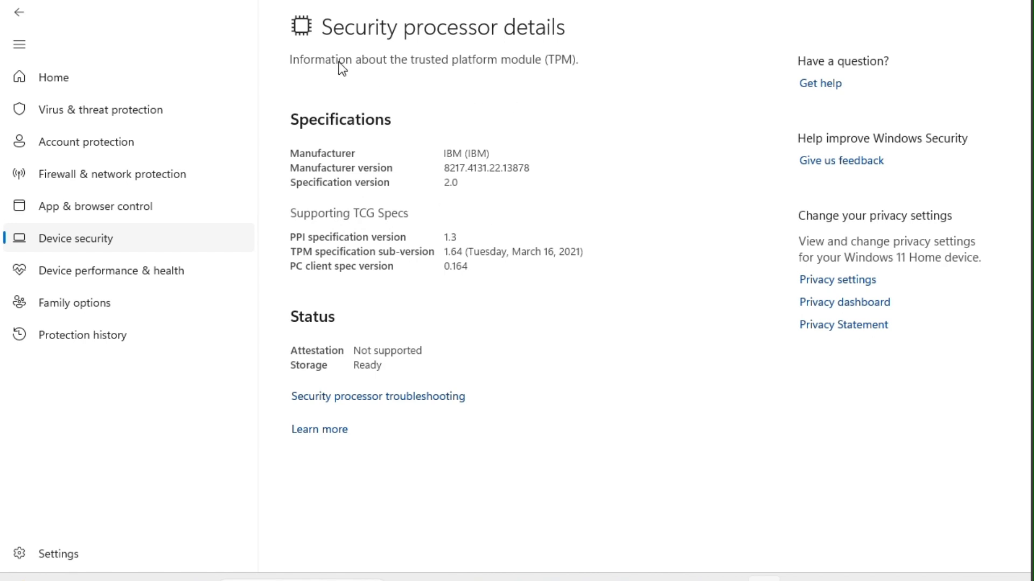
left_click(923, 2)
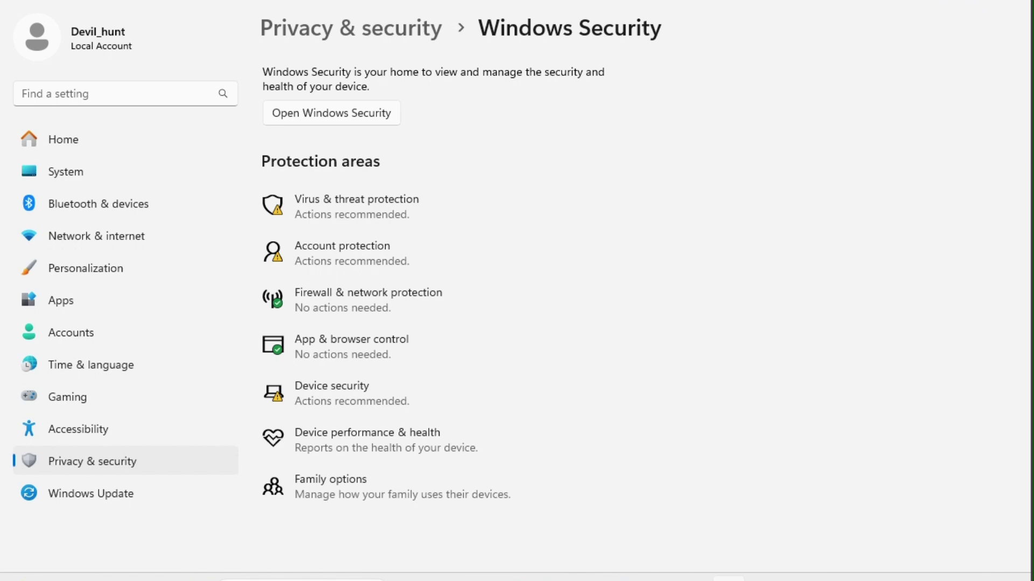
- Close Settings, maximize the notes to highlight the key points from Secure Storage down, then minimize
key("alt+F4")
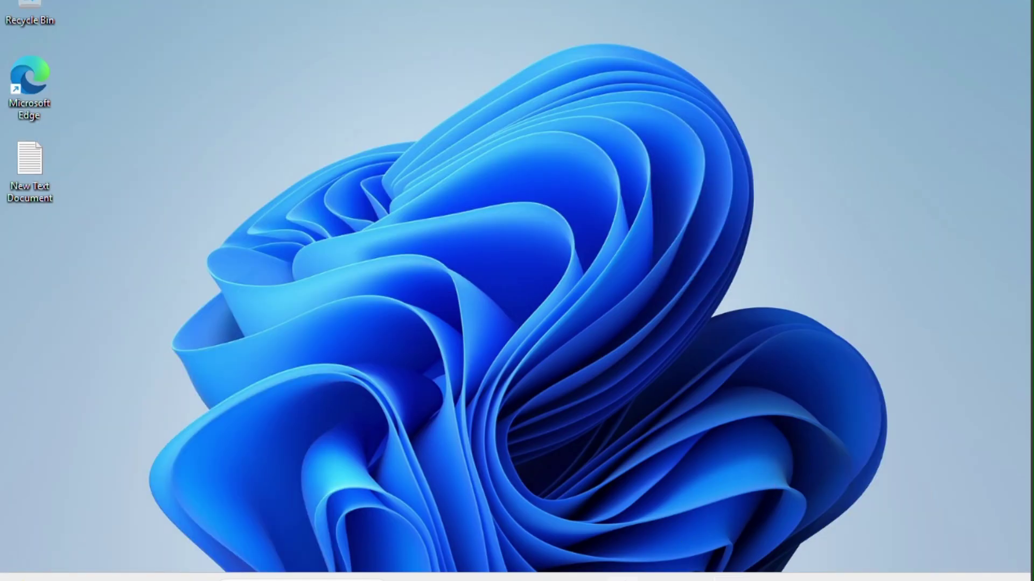
key("alt+Tab")
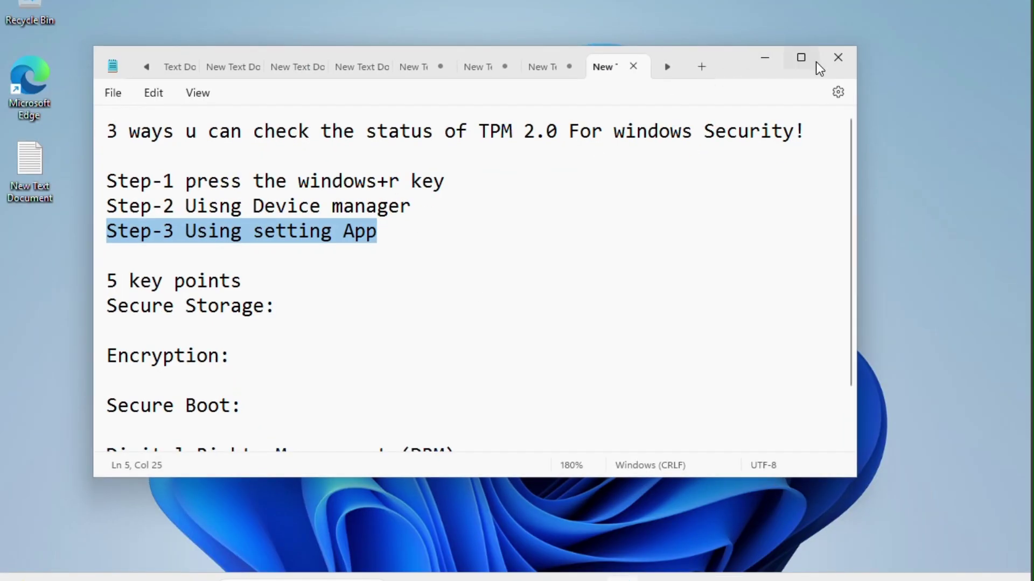
left_click(803, 66)
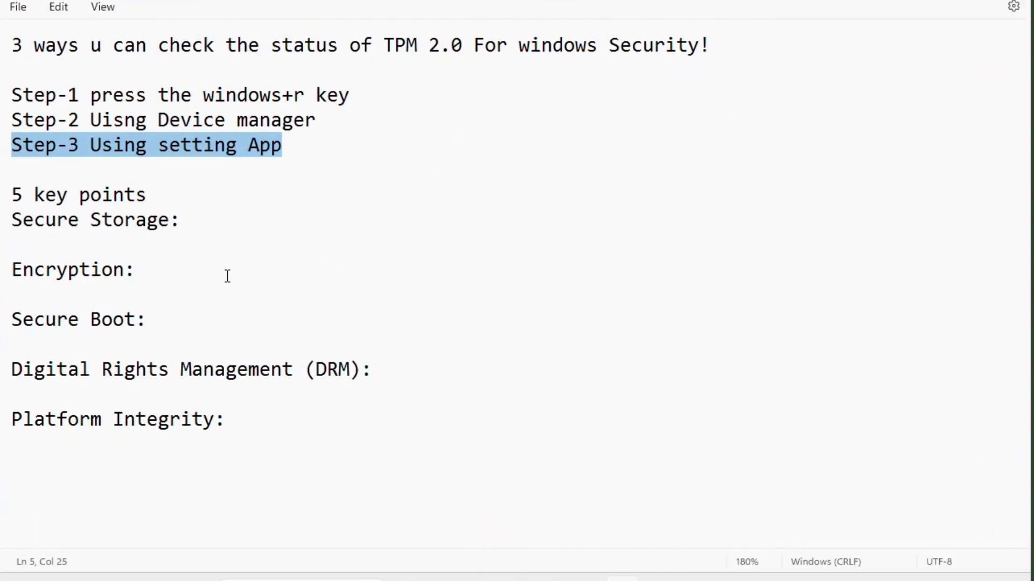
scroll(226, 271, "up", 2)
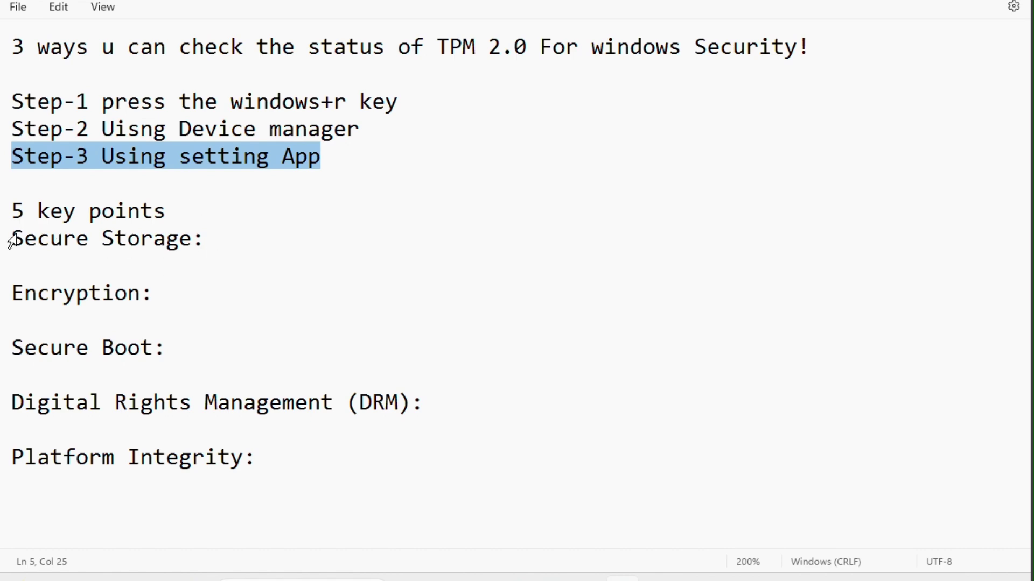
left_click_drag(10, 236, 331, 461)
left_click(205, 272)
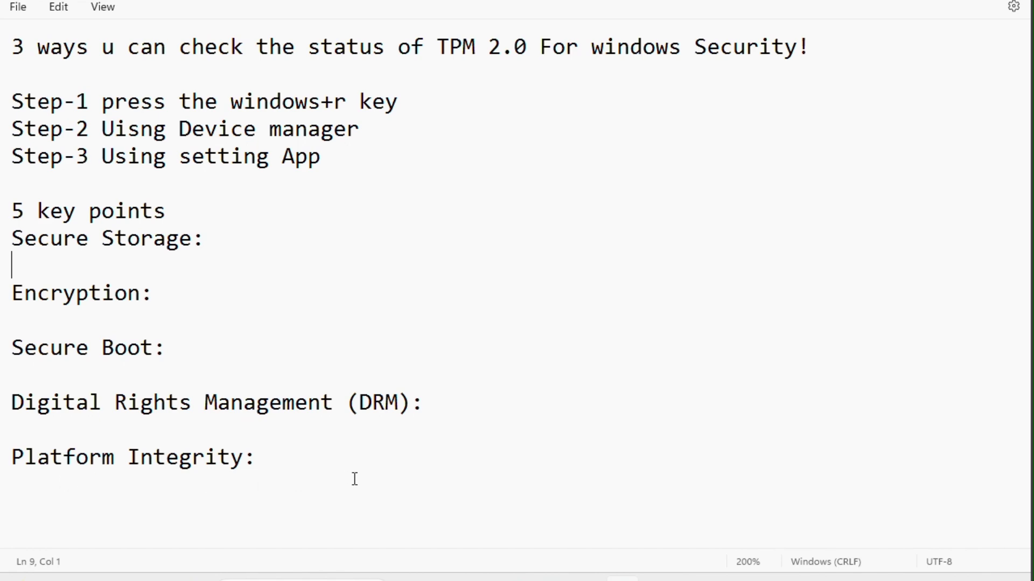
left_click(939, 1)
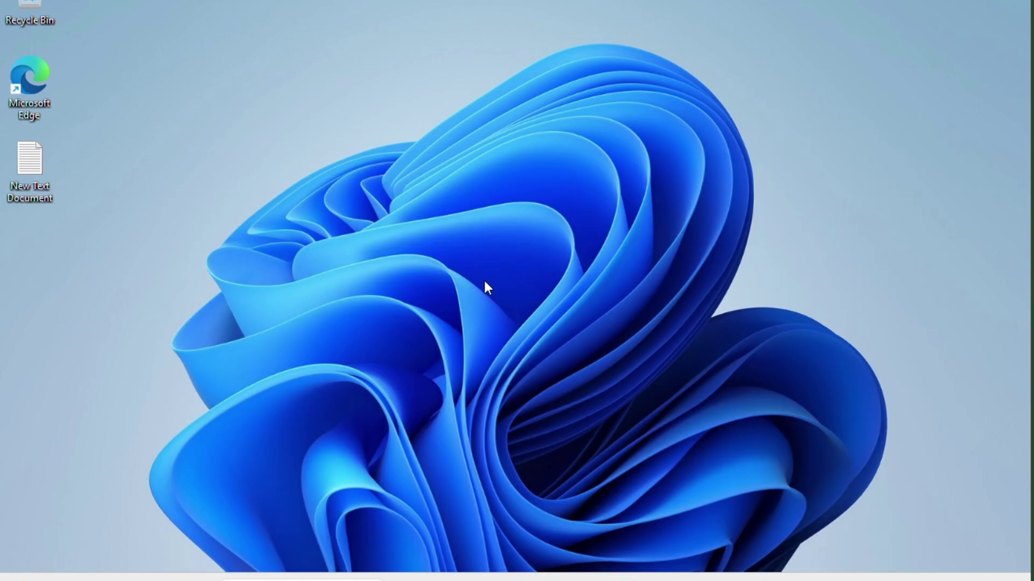